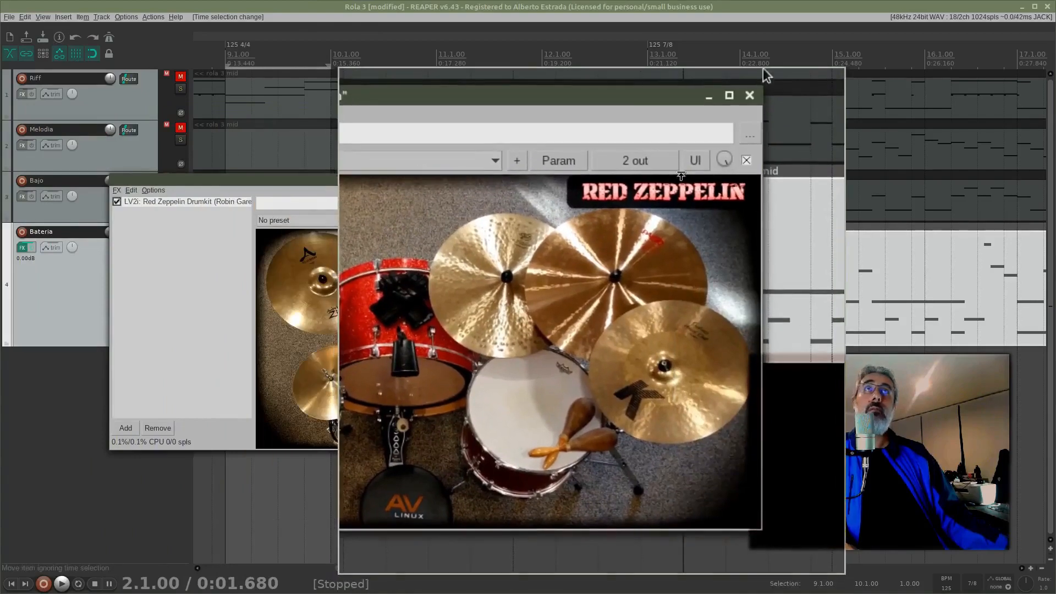
Step: Dismiss the drum kit plug-in window and arm the Bateria track for recording
click(664, 179)
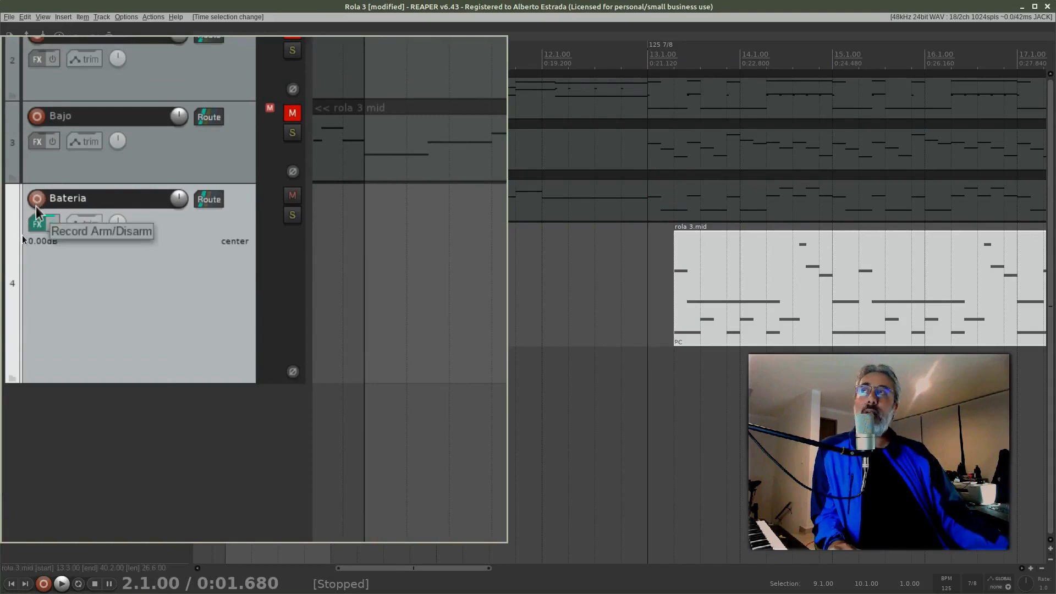
click(22, 232)
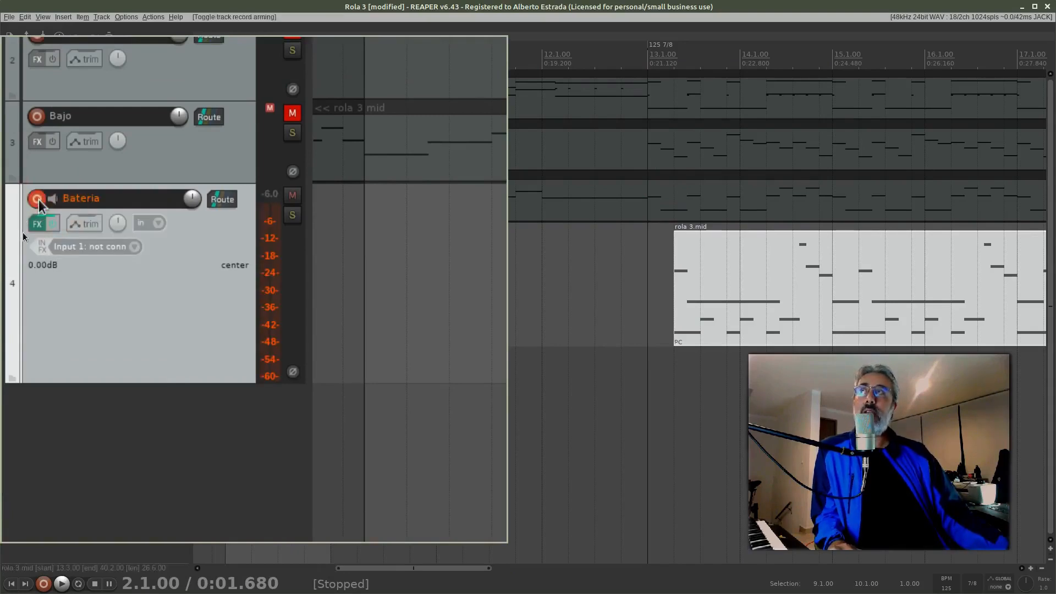
scroll(27, 241, down, 2)
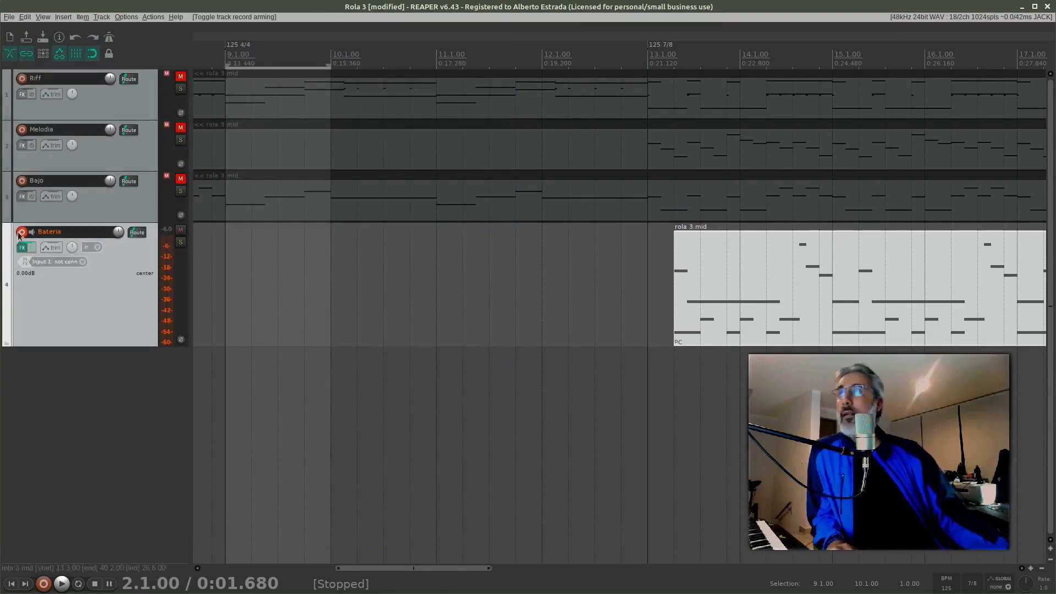
Step: Set the Bateria track's recording mode to the first MIDI overdub/replace option
scroll(7, 220, up, 1)
scroll(3, 203, up, 1)
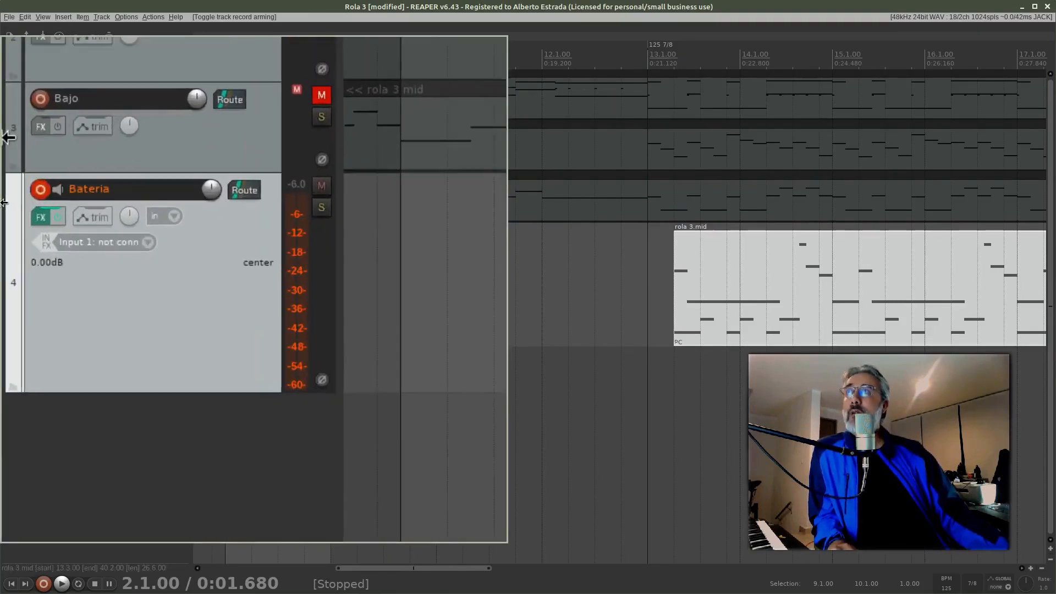
scroll(4, 203, up, 1)
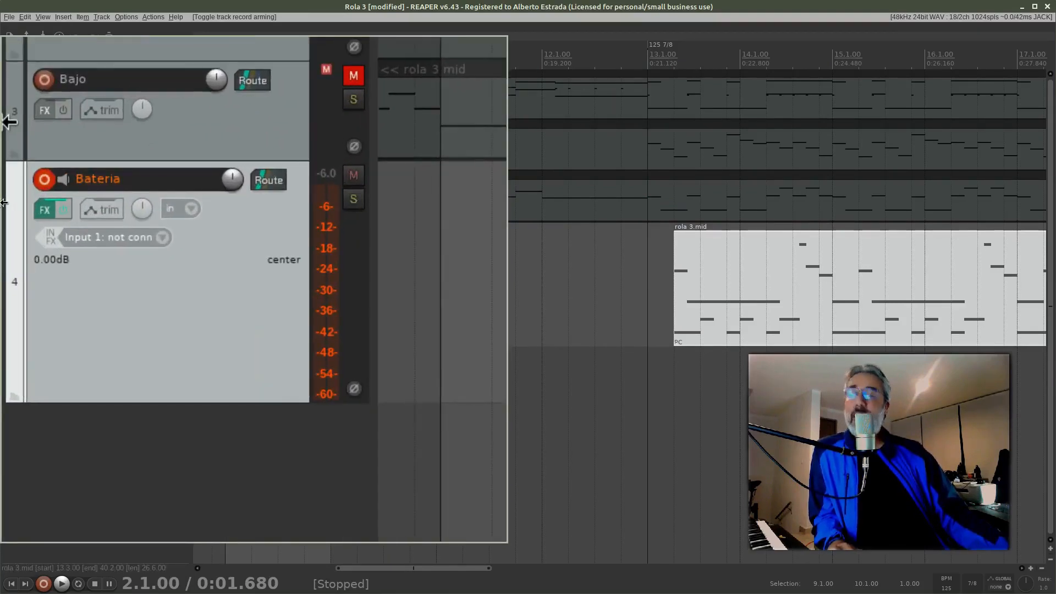
right_click(46, 182)
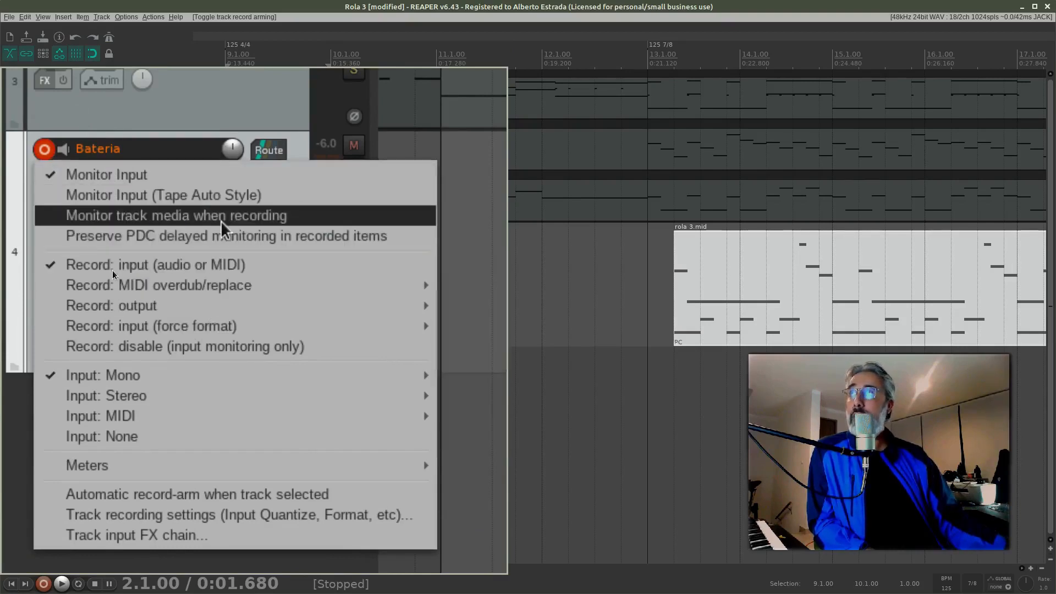
mouse_move(191, 286)
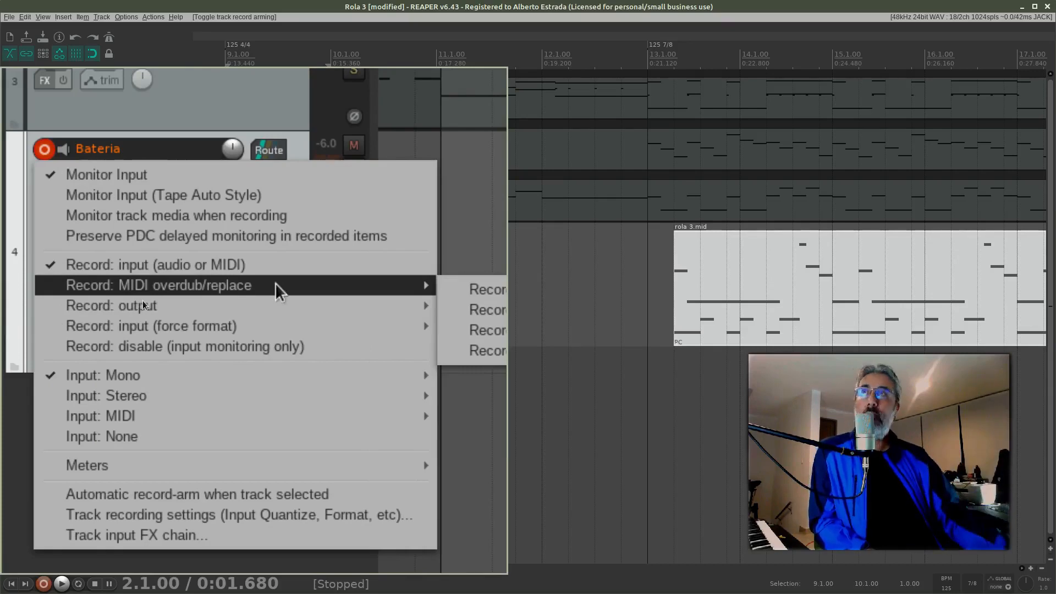
click(484, 289)
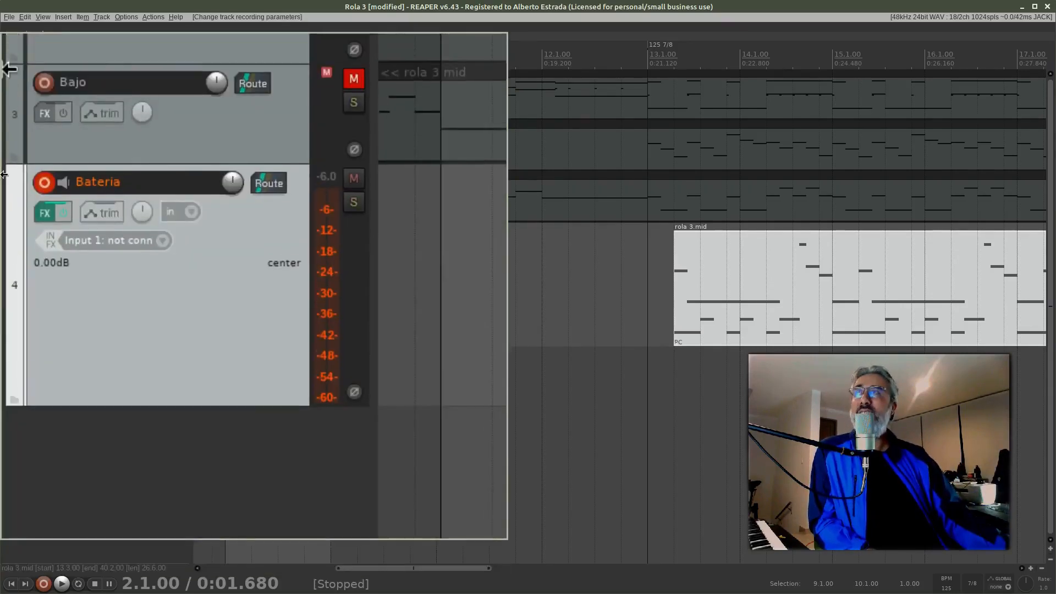
Step: Set the Bateria track's input to the microKEY2 MIDI 1 keyboard on all channels
right_click(44, 184)
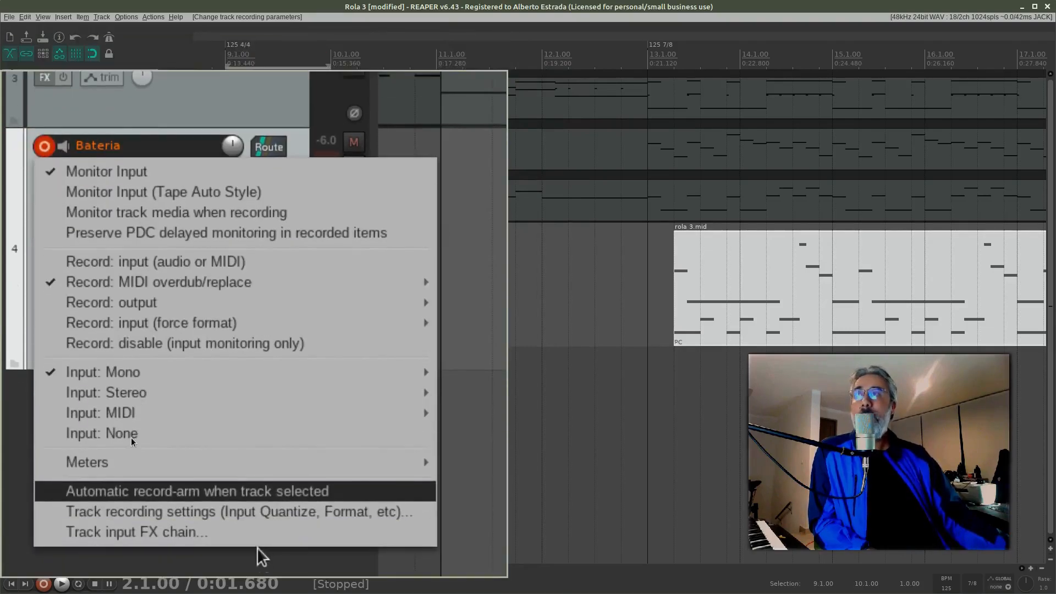
mouse_move(196, 368)
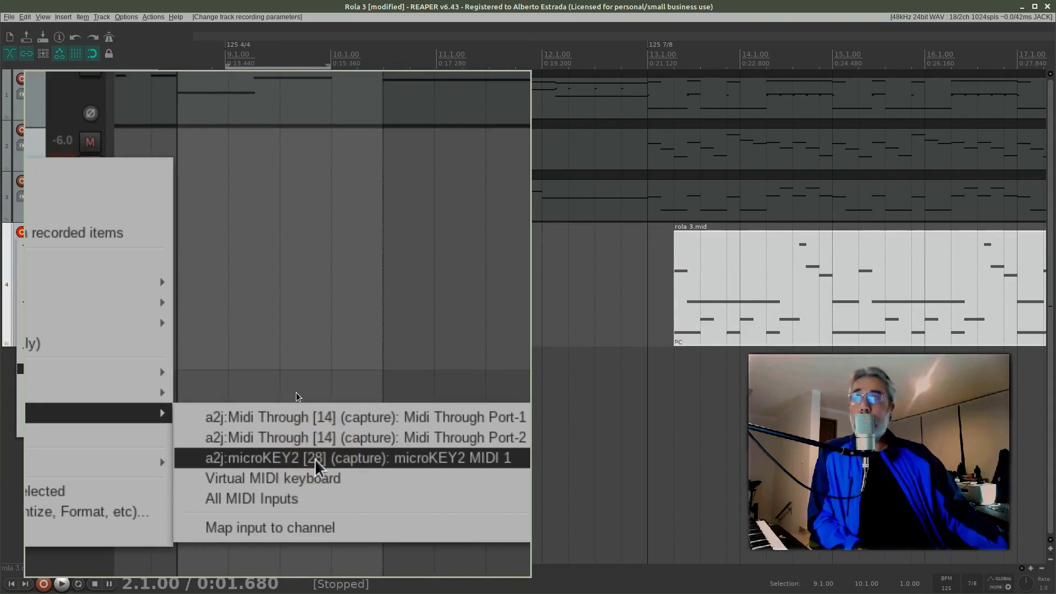
mouse_move(376, 459)
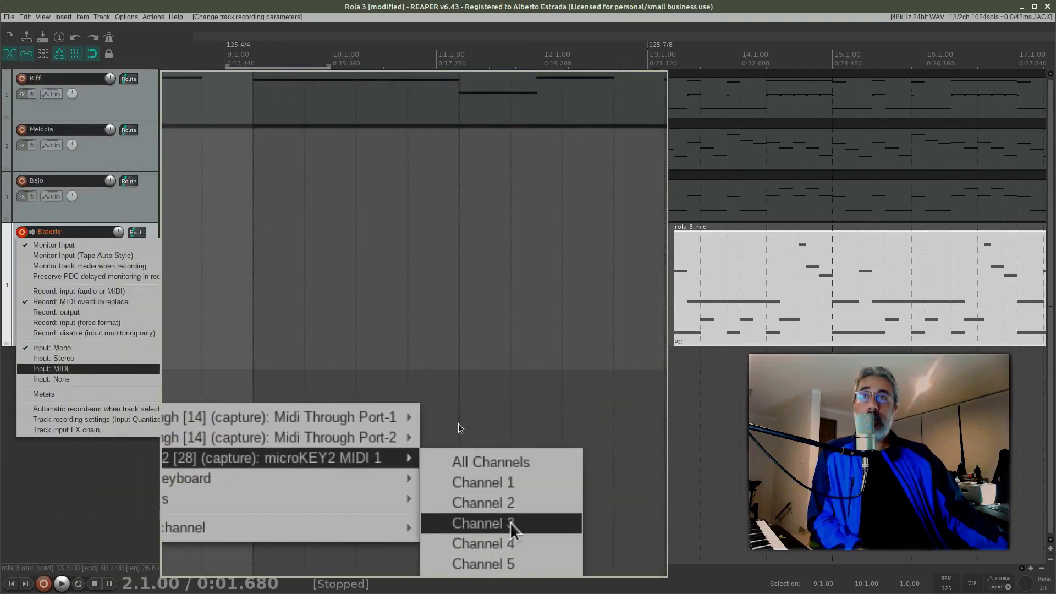
click(471, 393)
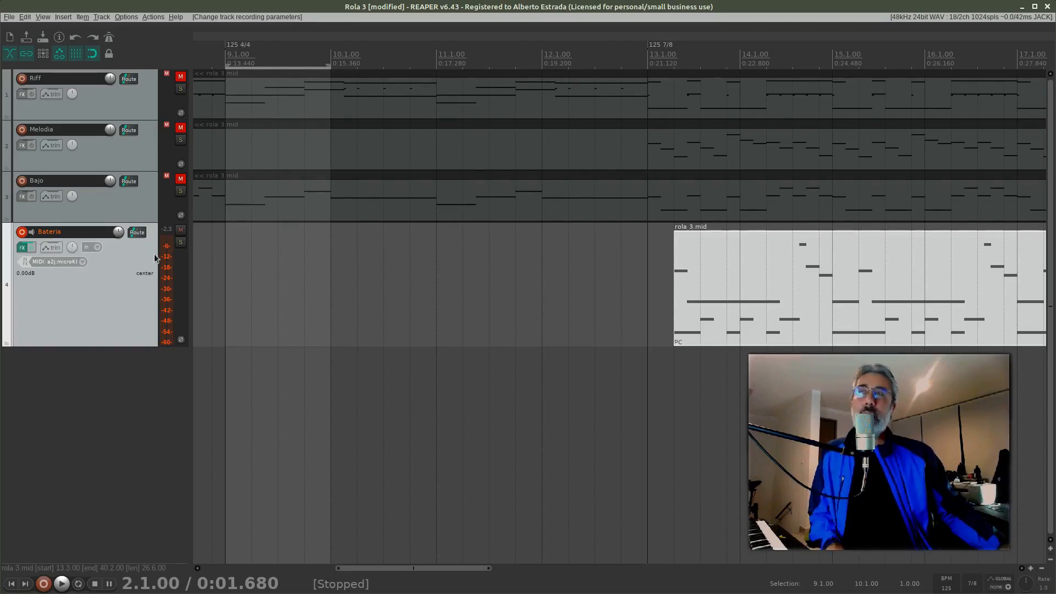
Step: Insert a new MIDI item on the Bateria track over the time selection from 9.1.00 to 10.1.00
scroll(230, 276, up, 4)
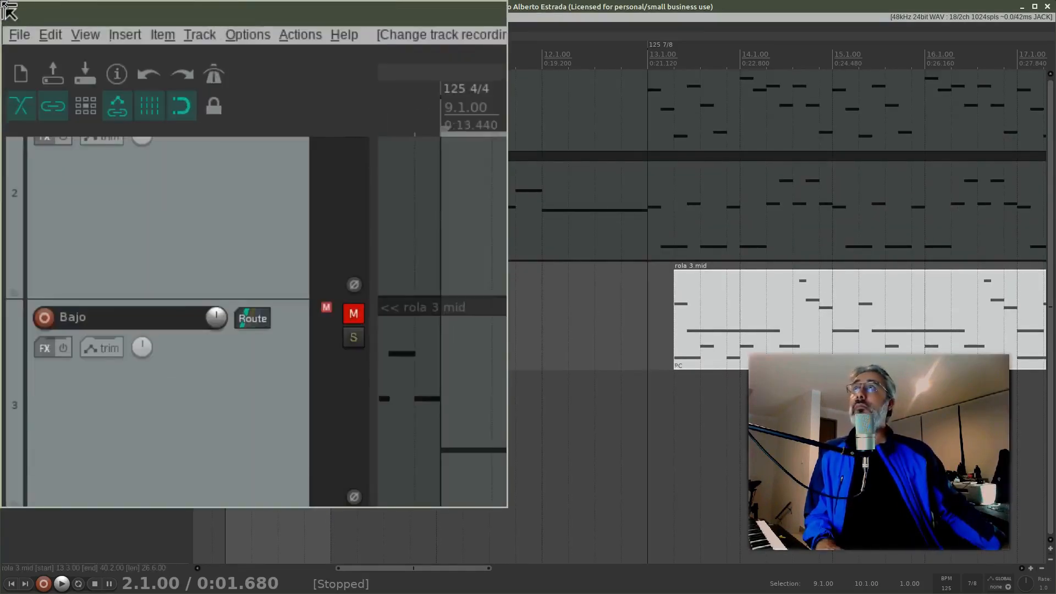
scroll(1, 2, up, 1)
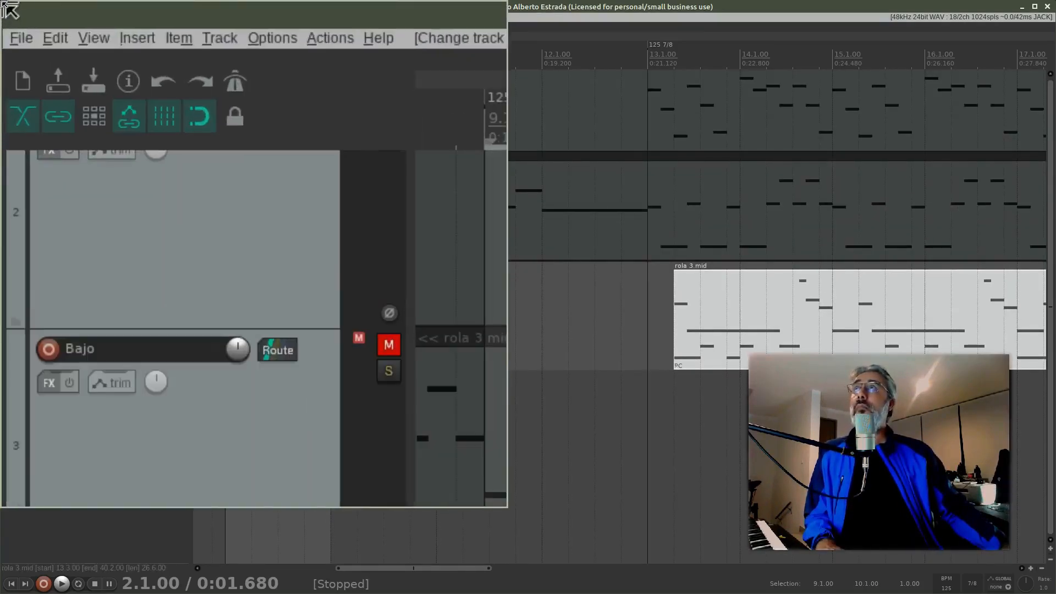
click(135, 37)
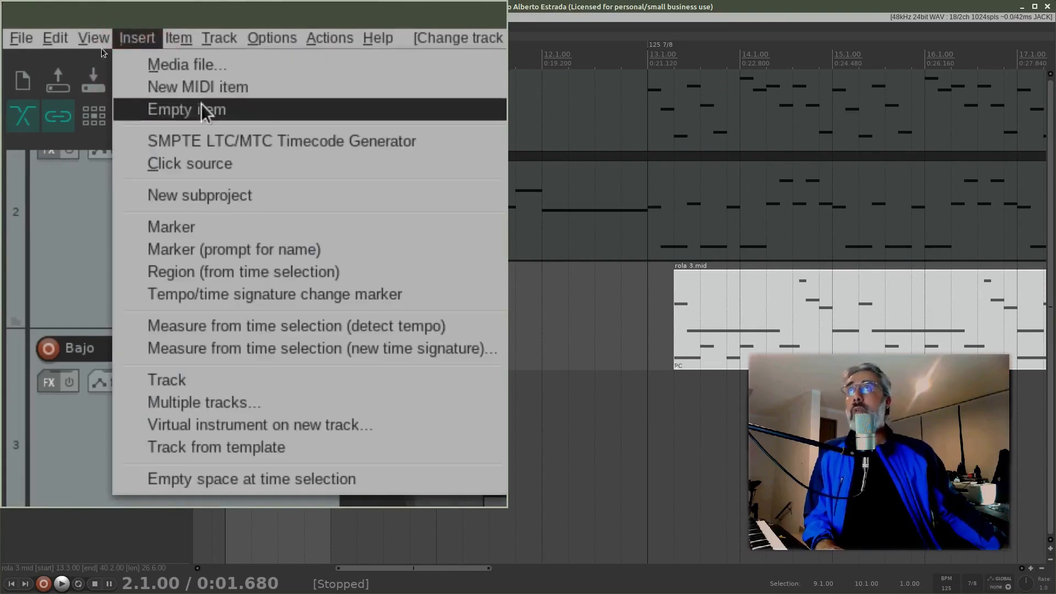
click(275, 87)
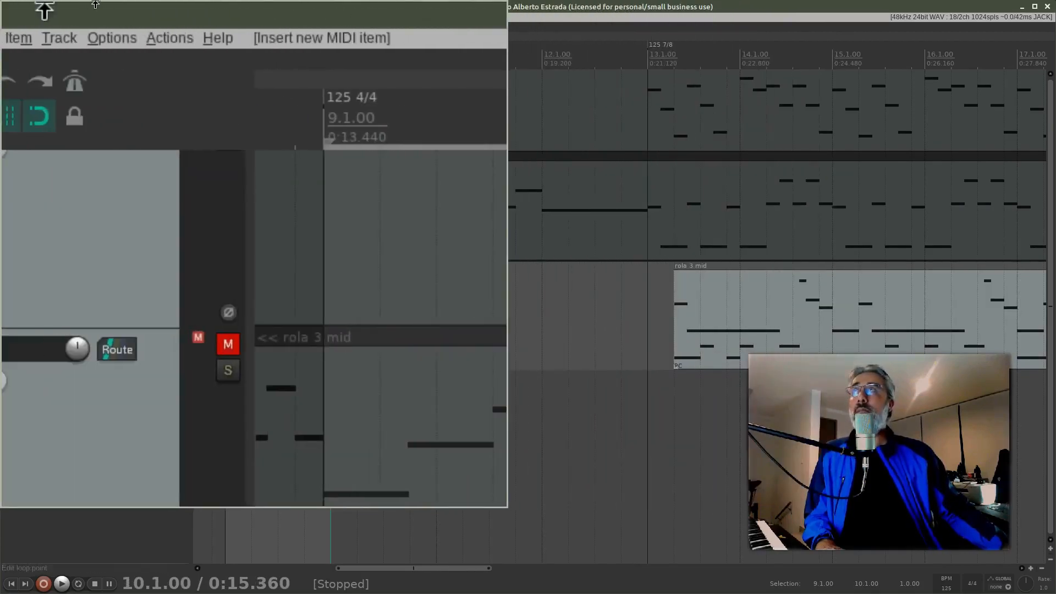
scroll(107, 21, down, 4)
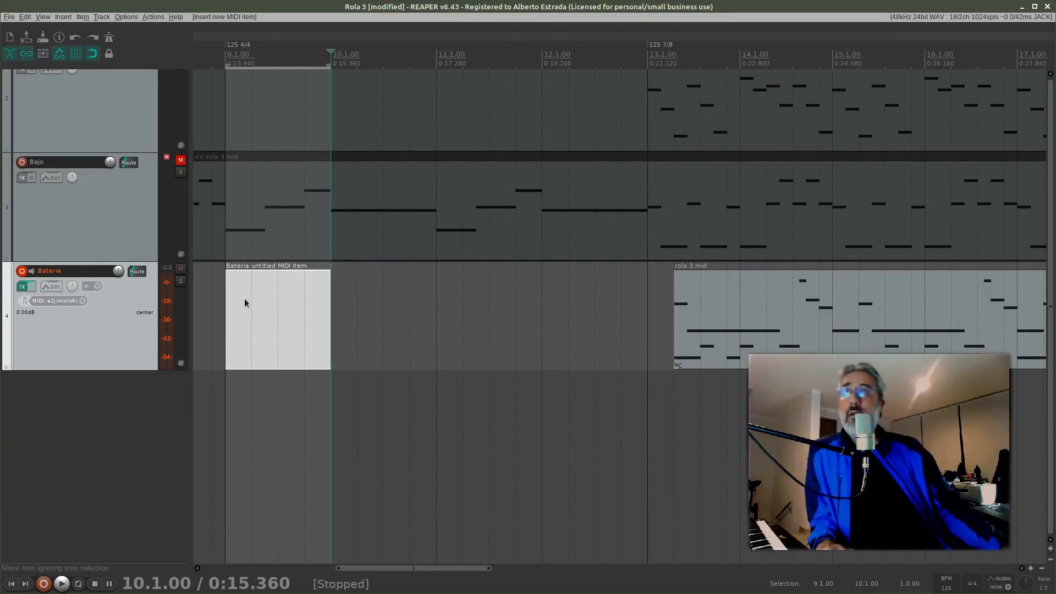
Step: Place the edit cursor at 9.2.00 within the new Bateria MIDI item and turn on repeat
click(261, 314)
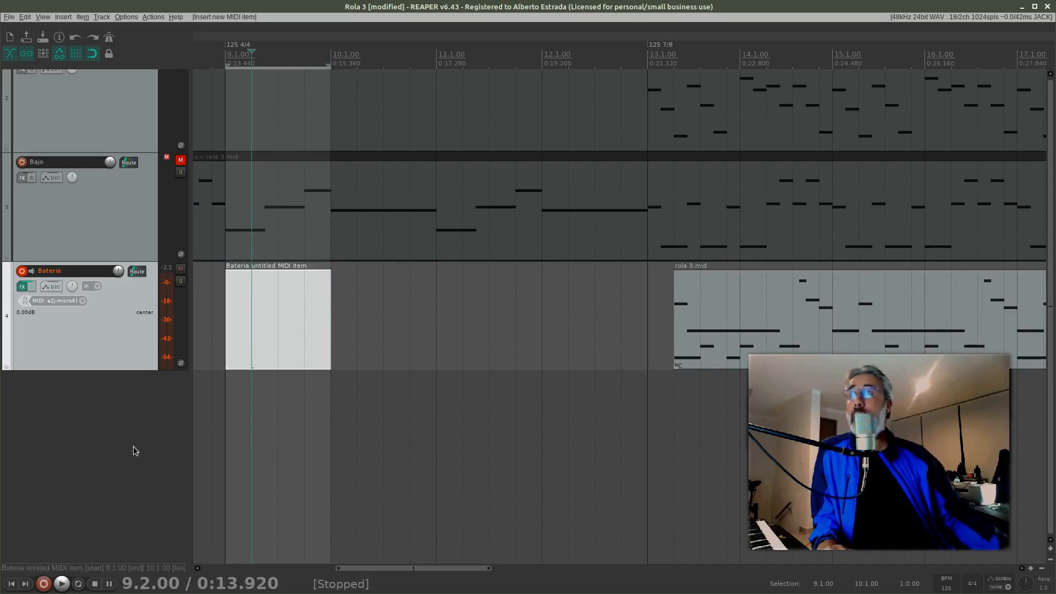
scroll(76, 582, up, 7)
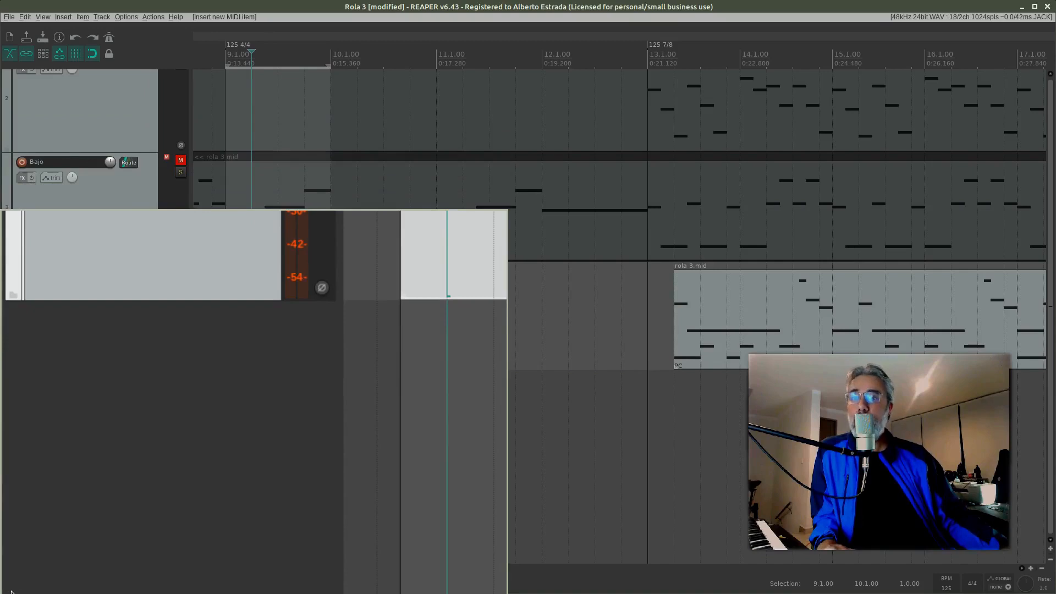
scroll(81, 479, down, 7)
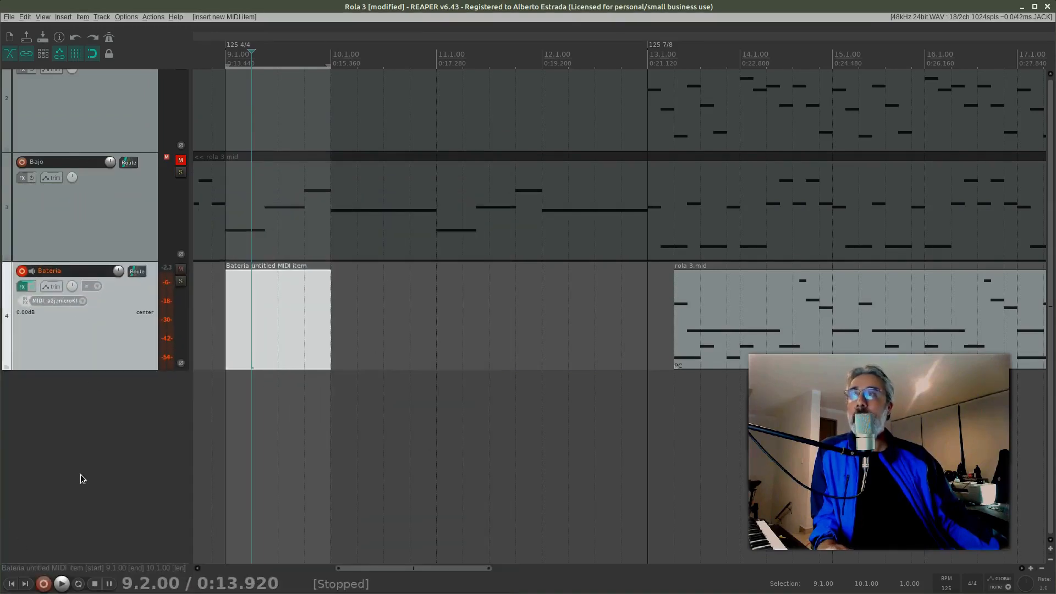
click(78, 586)
scroll(76, 589, up, 3)
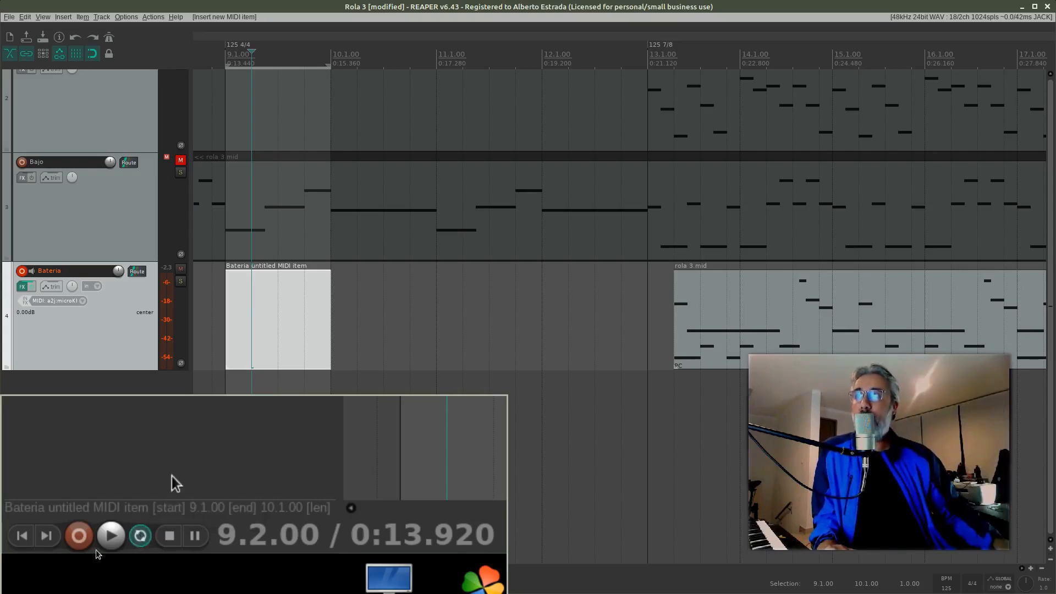
scroll(83, 558, down, 3)
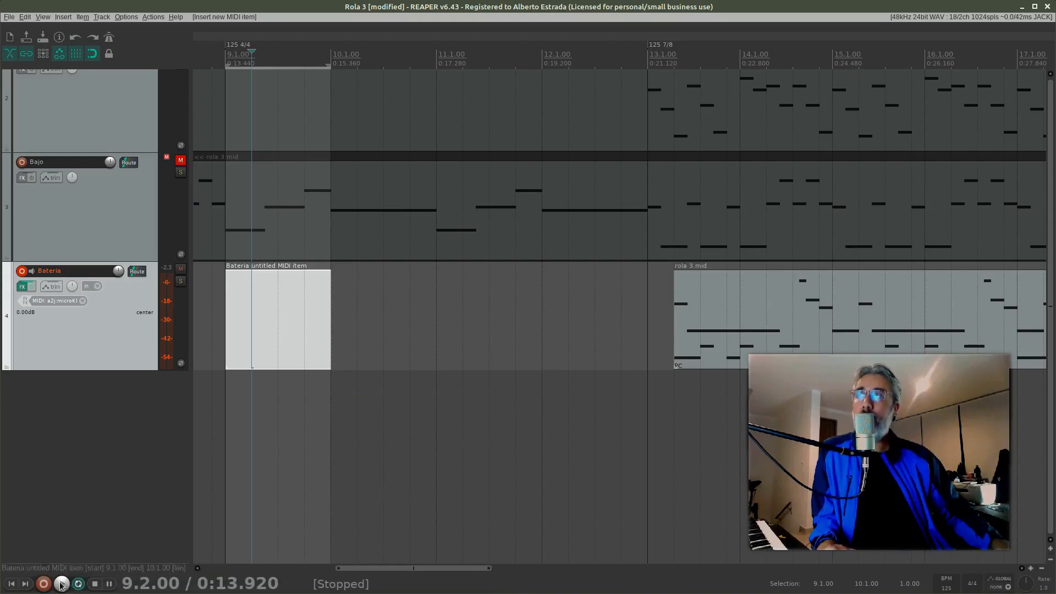
Step: Audition playback with repeat switched off and back on, and return the edit cursor to 9.1.00
click(62, 583)
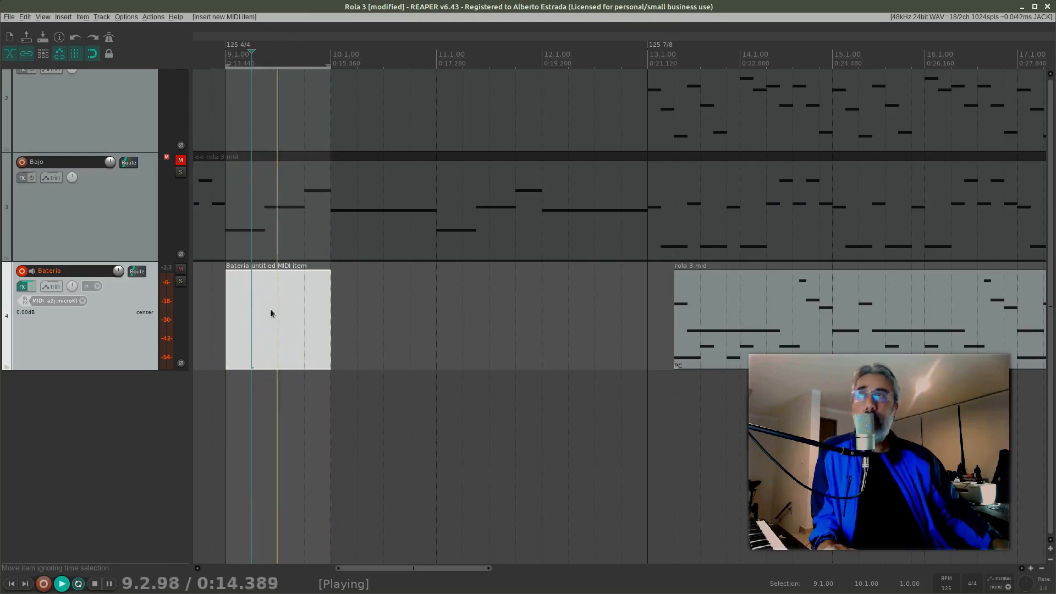
click(79, 584)
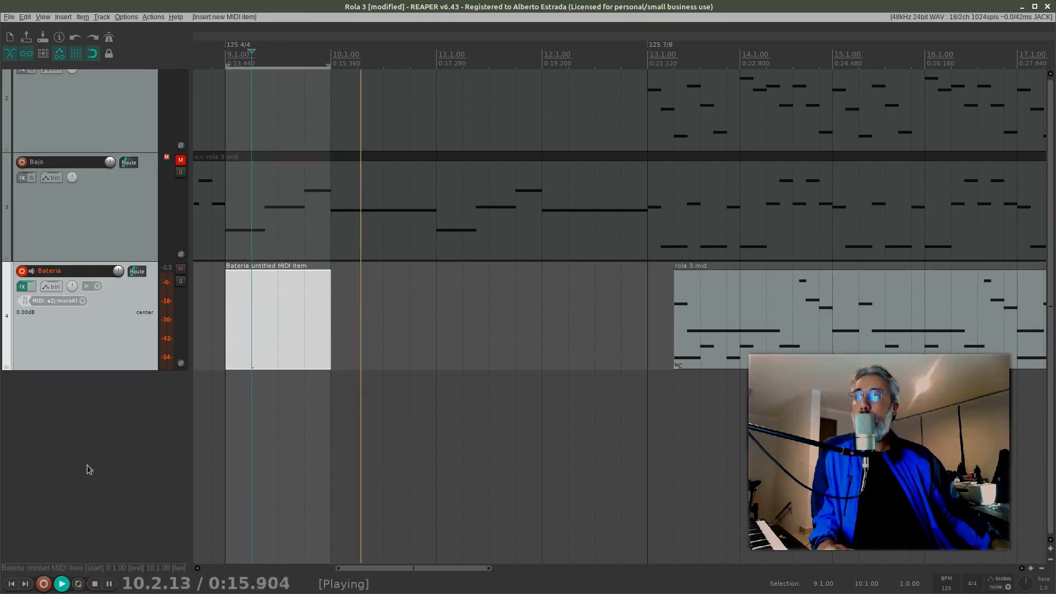
click(79, 585)
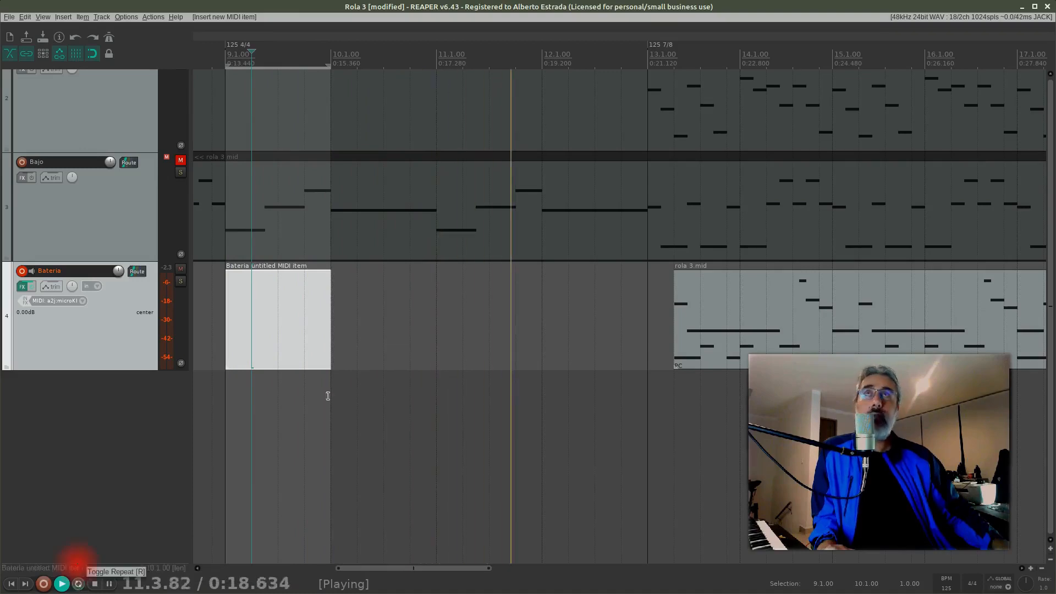
click(90, 586)
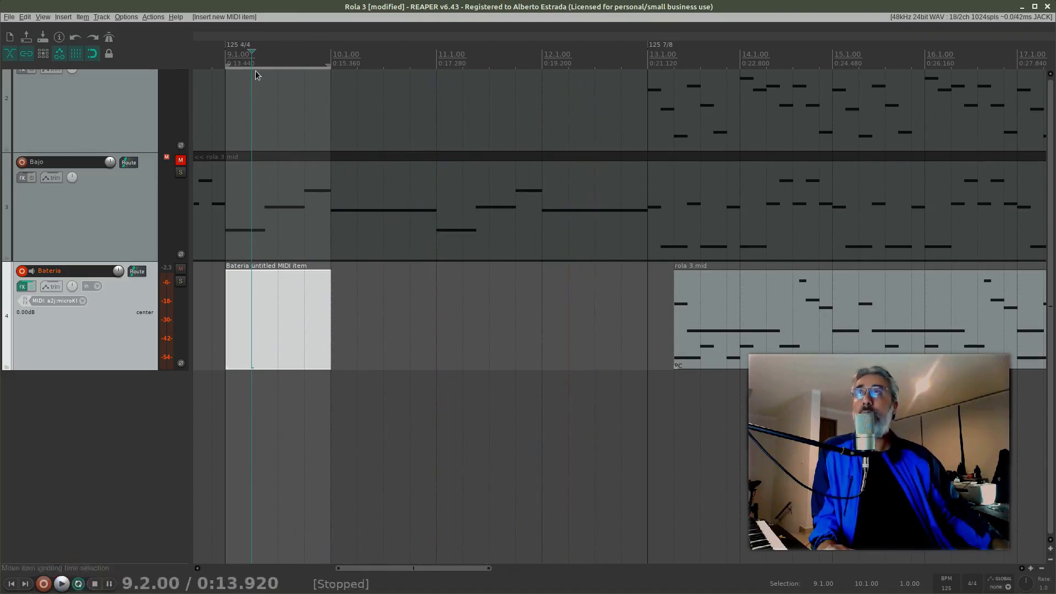
click(220, 53)
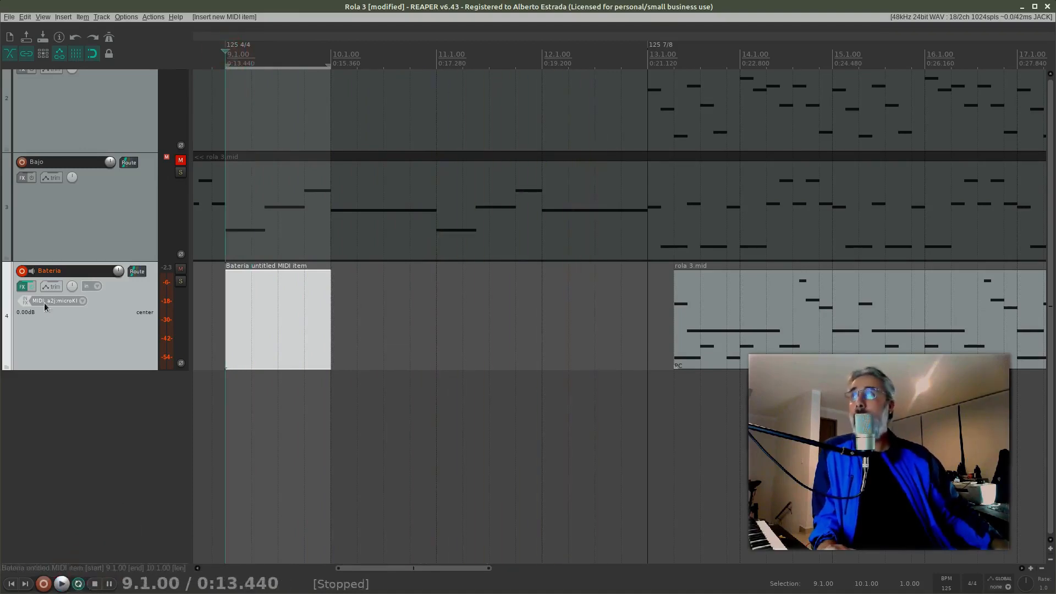
Step: Turn on MIDI recording quantization to 1/8 notes in the Bateria track's recording settings and close them
right_click(45, 174)
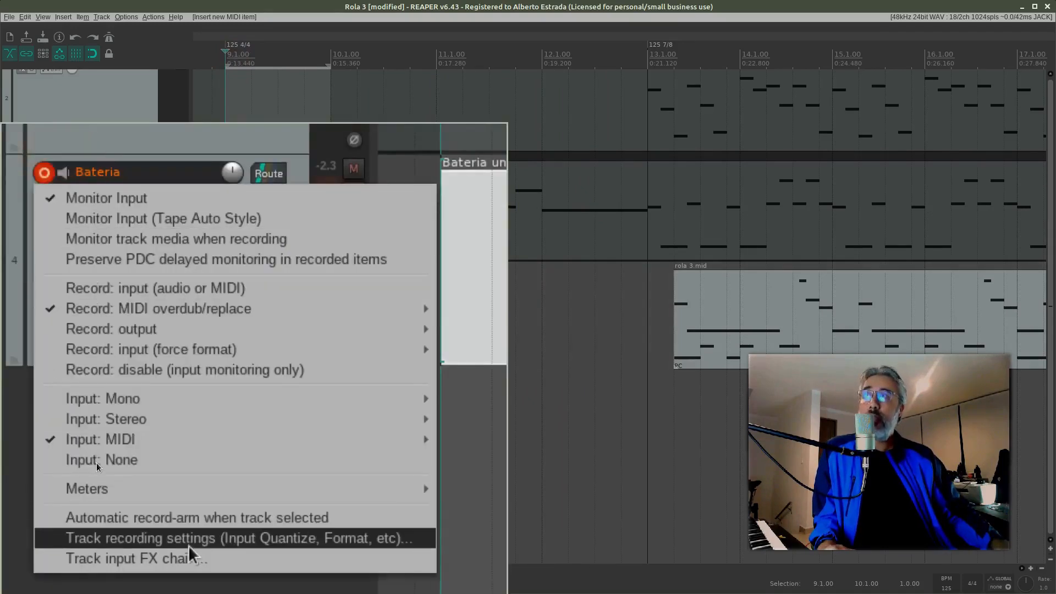
click(223, 538)
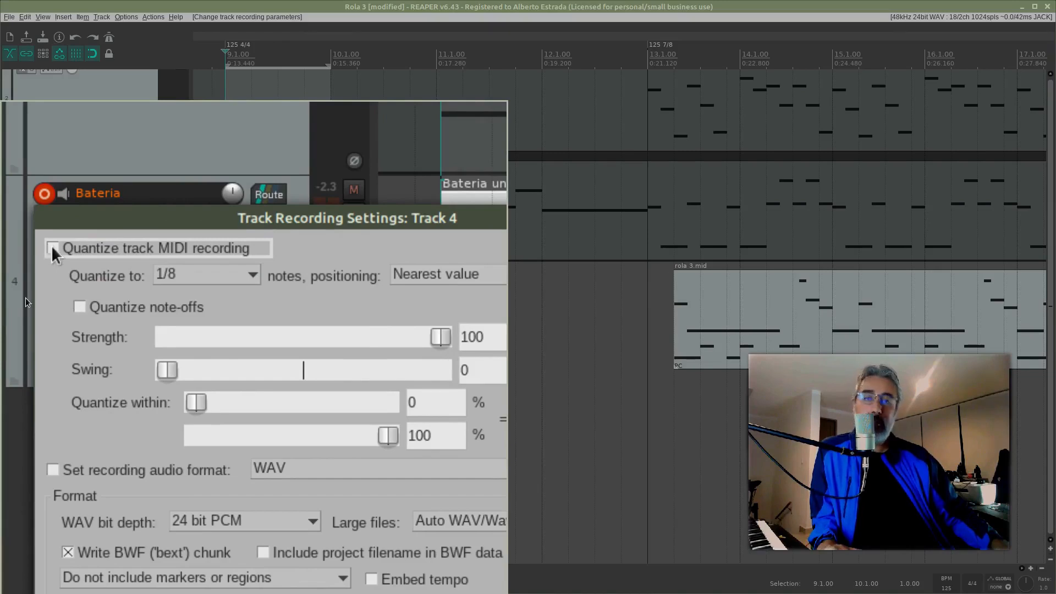
click(26, 298)
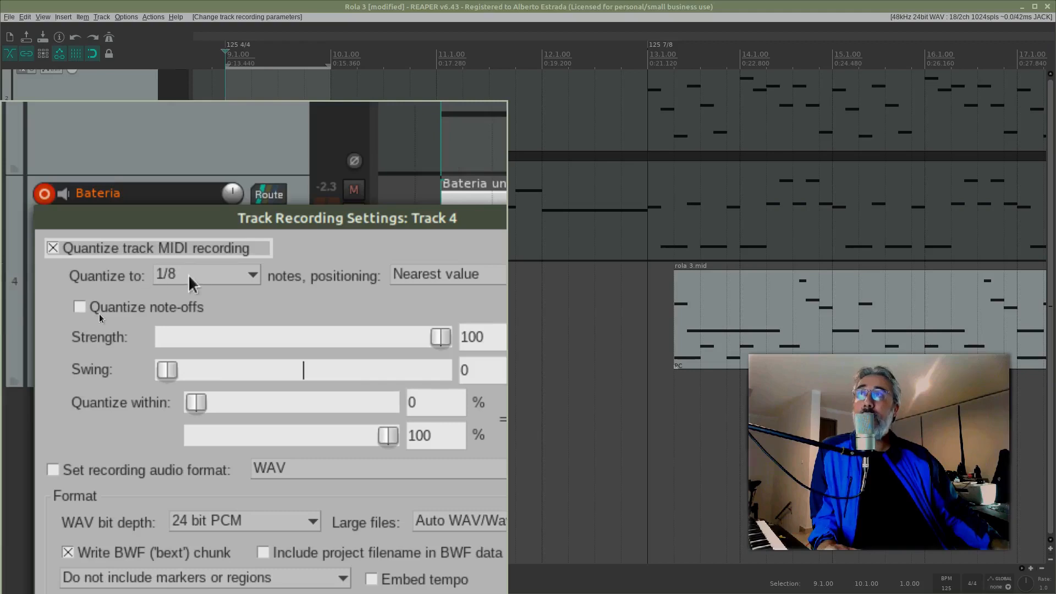
click(253, 275)
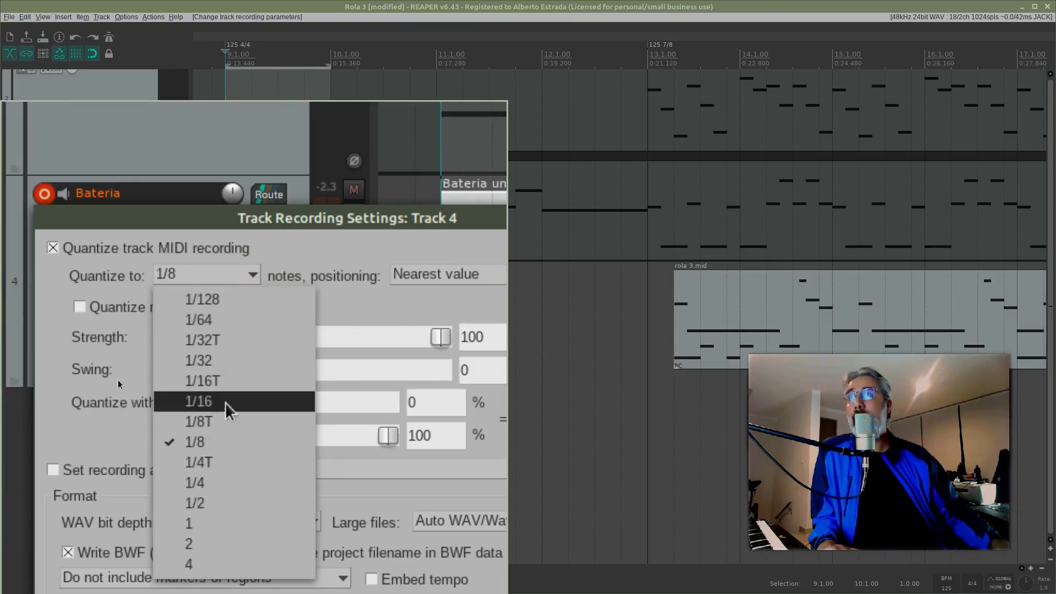
click(354, 243)
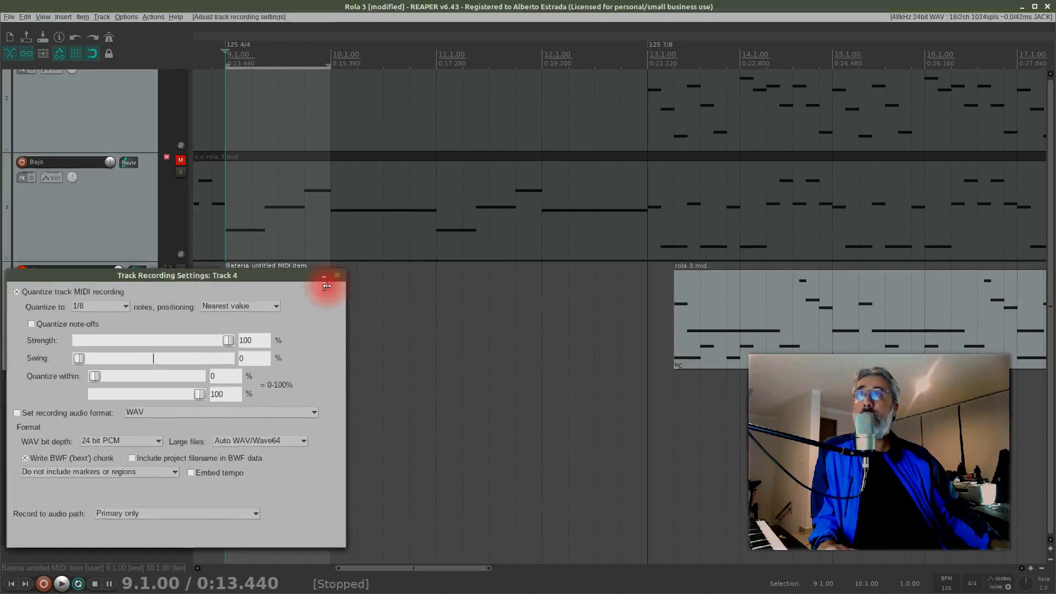
click(328, 283)
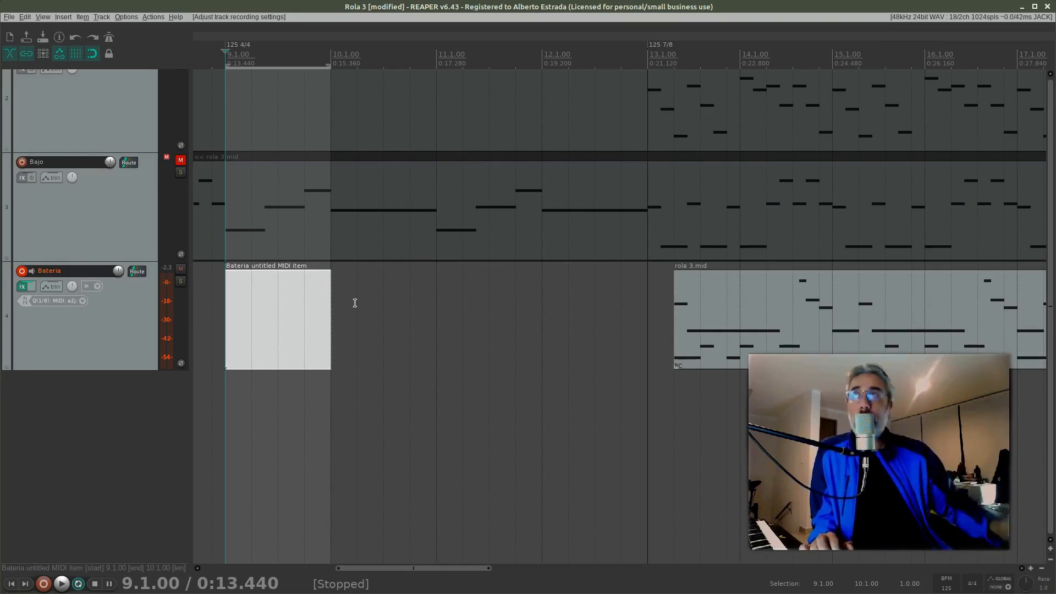
Step: Enable the metronome
key(super+m)
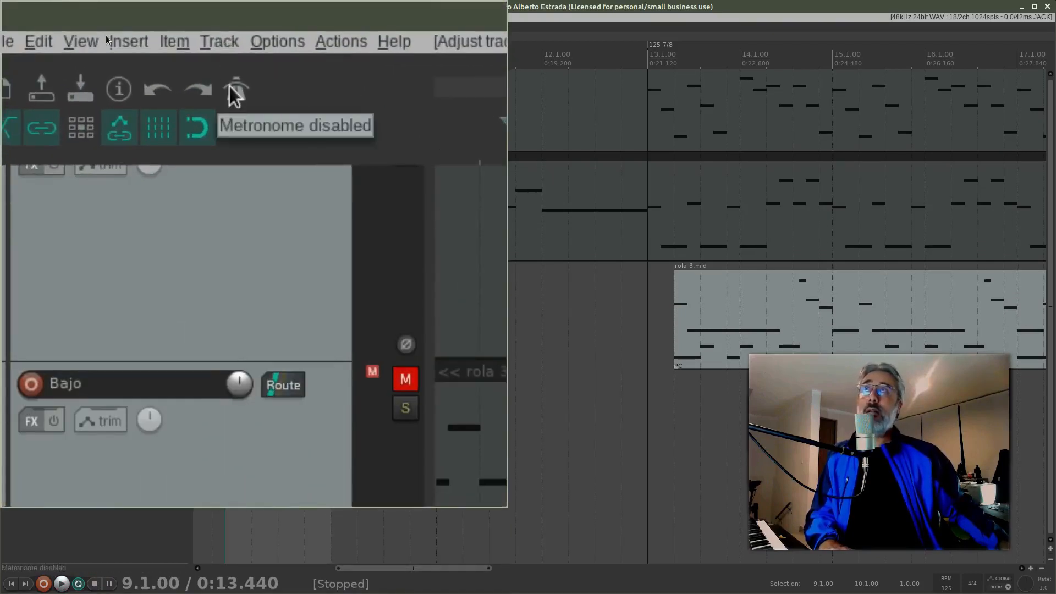
click(231, 87)
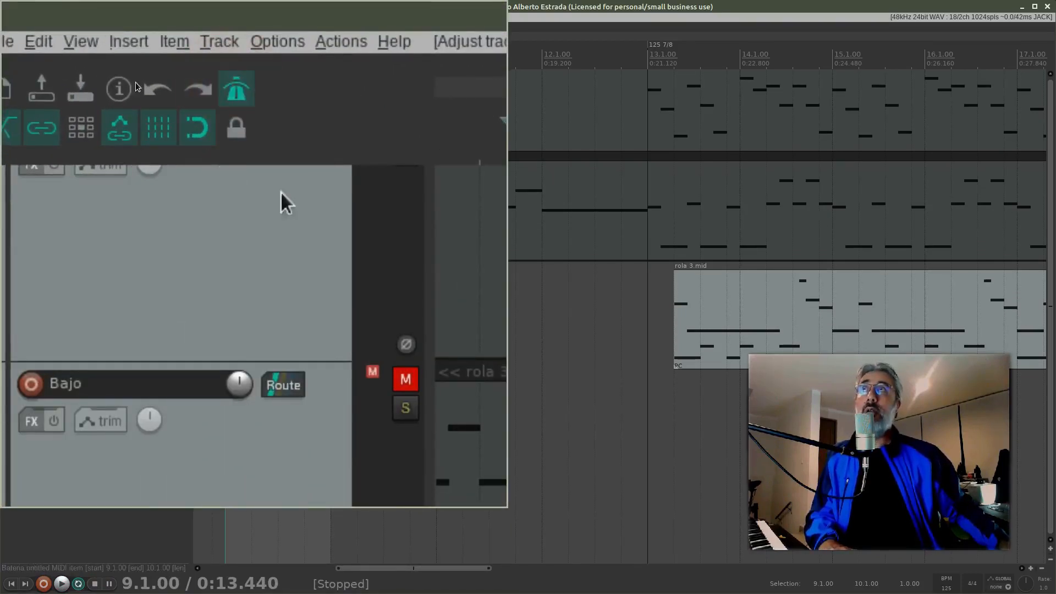
Step: Audition the one-bar loop from 9.1.00 with the metronome, stop playback and undo the last change
key(super+m)
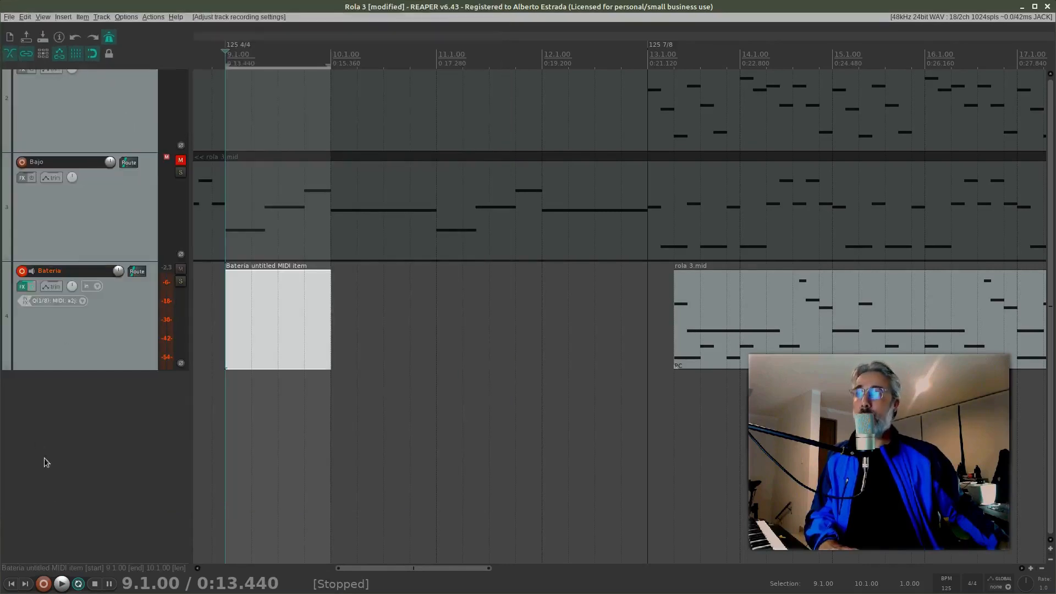
click(63, 584)
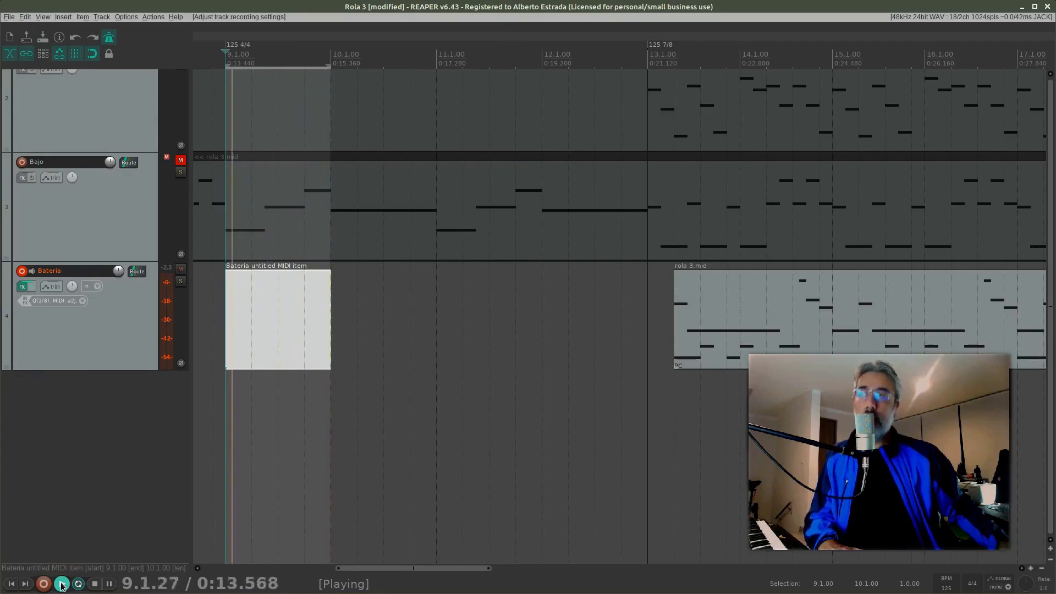
key(space)
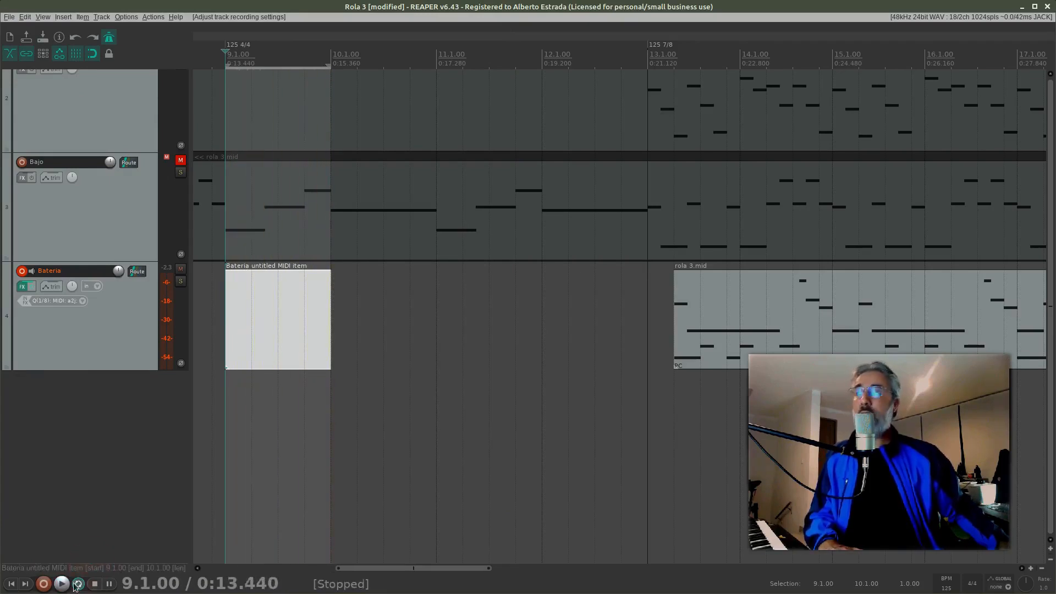
key(ctrl+z)
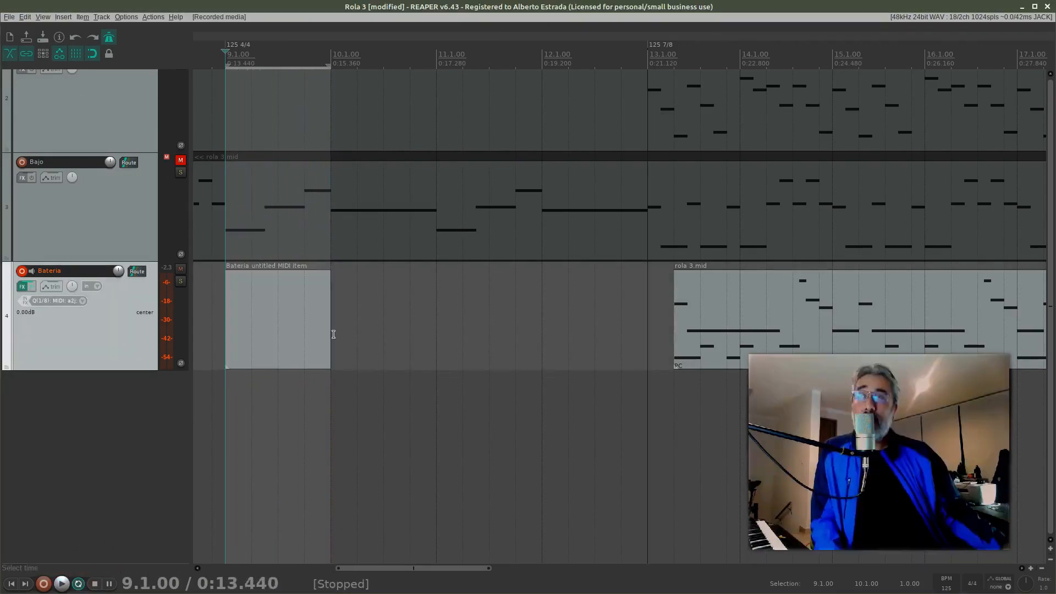
Step: Switch the Bateria track's recording mode from MIDI replace to MIDI overdub
right_click(22, 271)
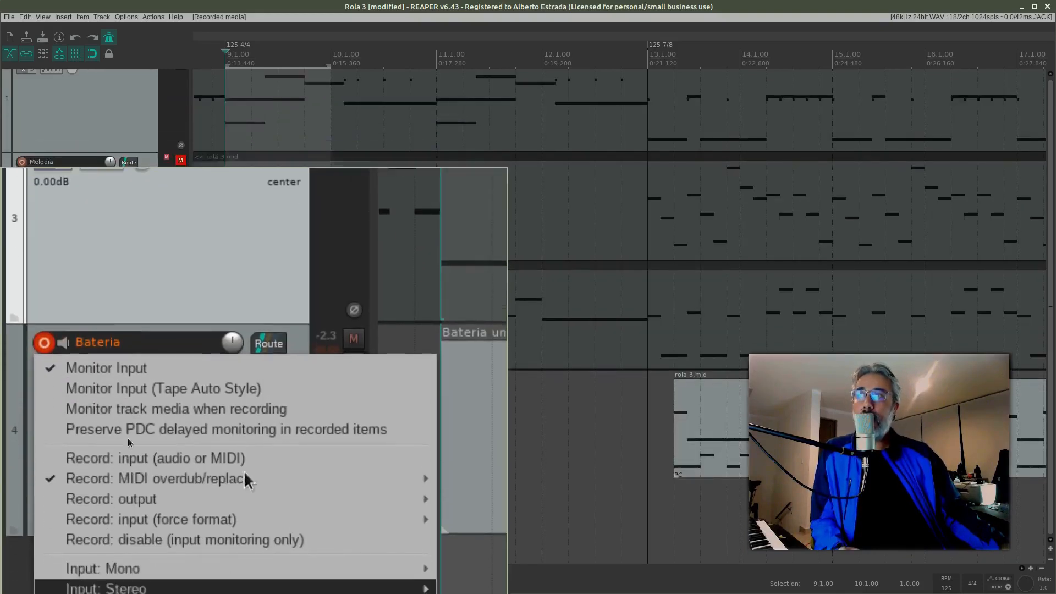
mouse_move(297, 478)
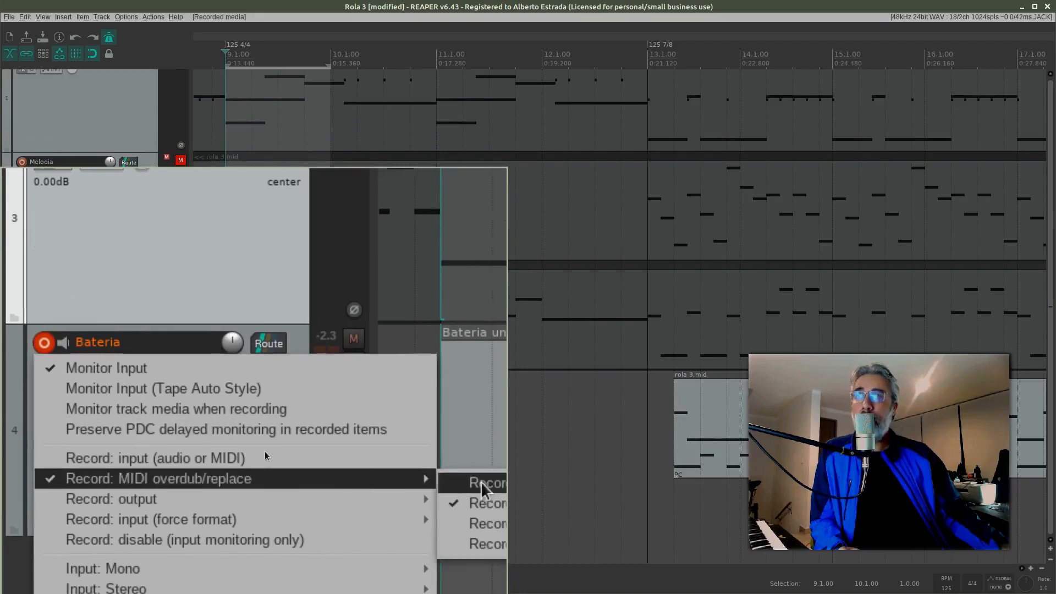
click(464, 483)
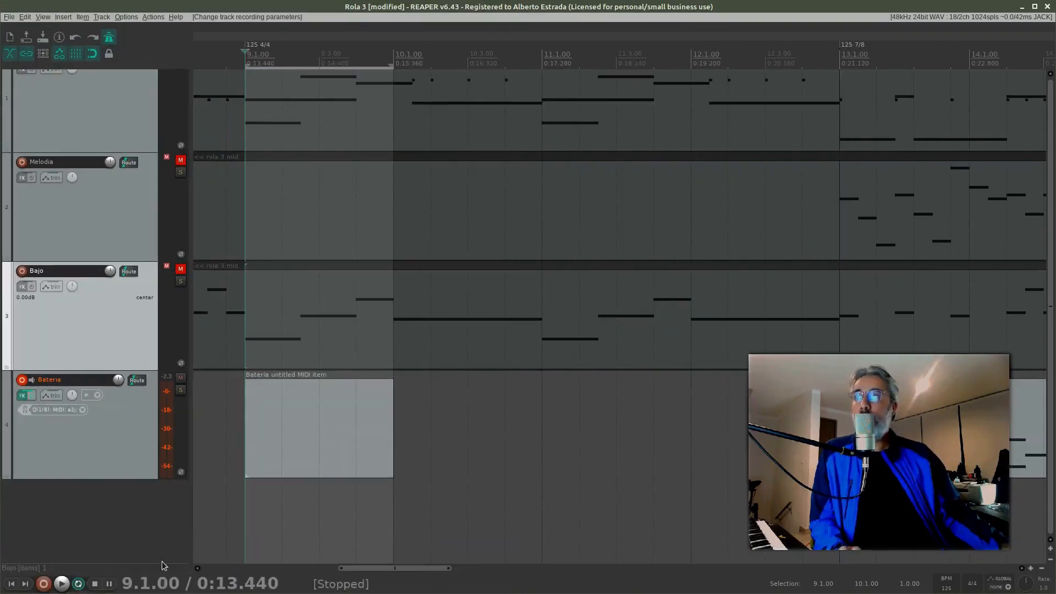
Step: Loop-record eighth-note closed hats, kick on beats 1 and 3, snare on 2 and 4, crash on 1, and open the item for MIDI editing
click(45, 584)
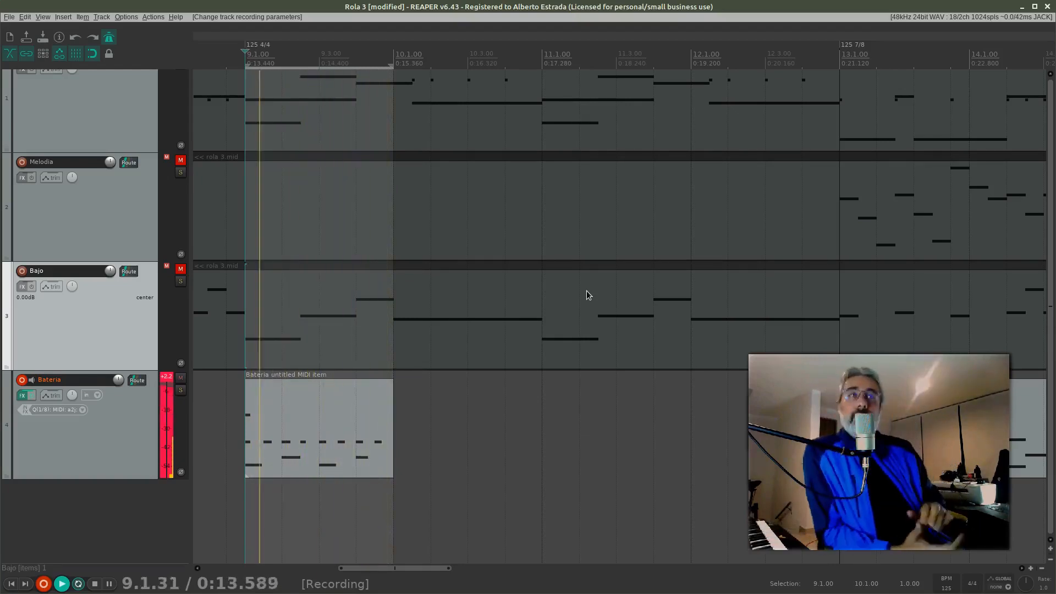
click(95, 584)
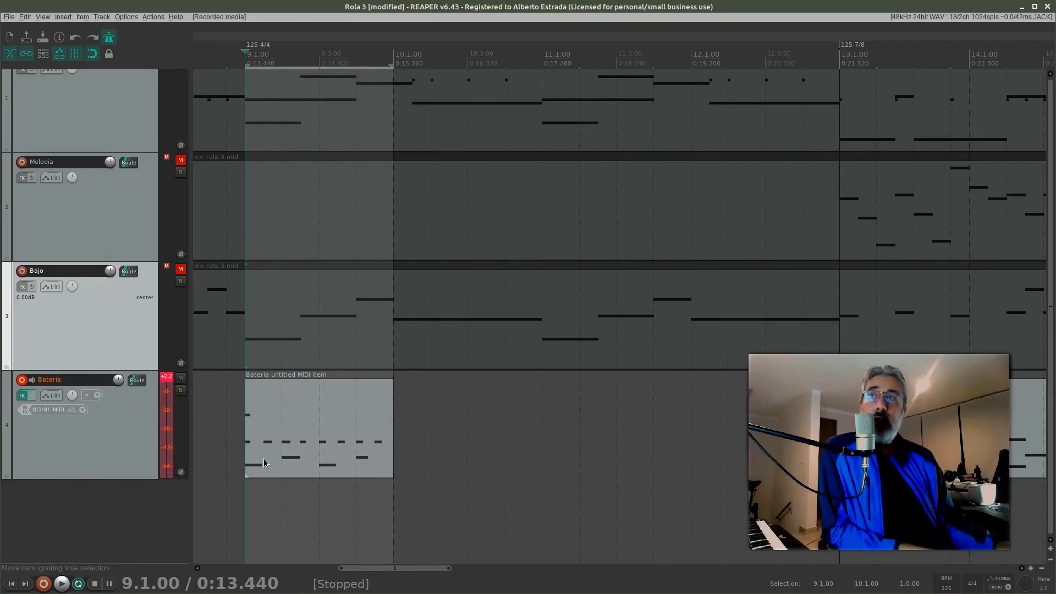
double_click(328, 425)
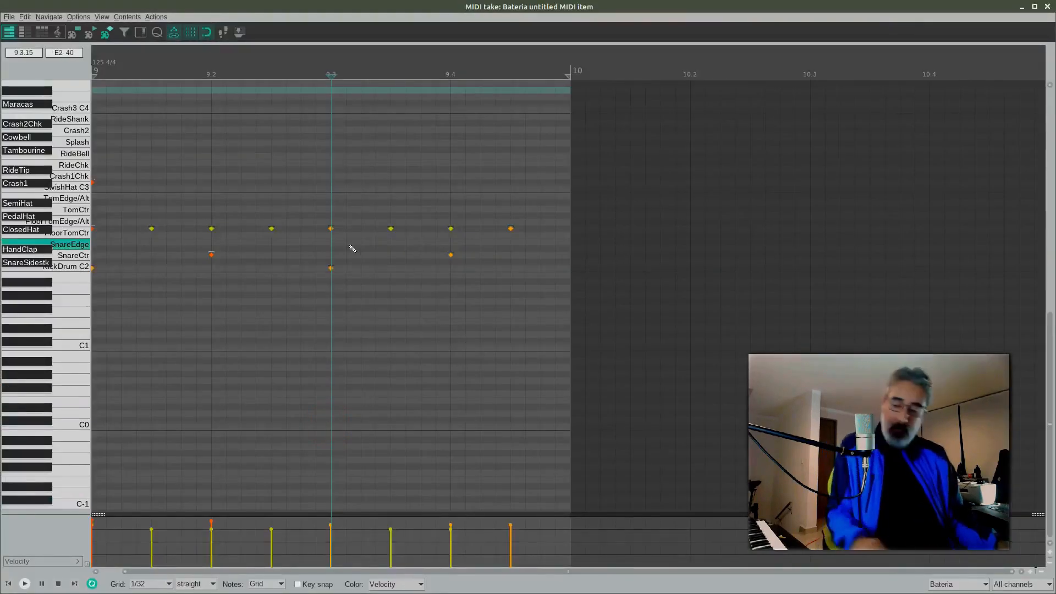